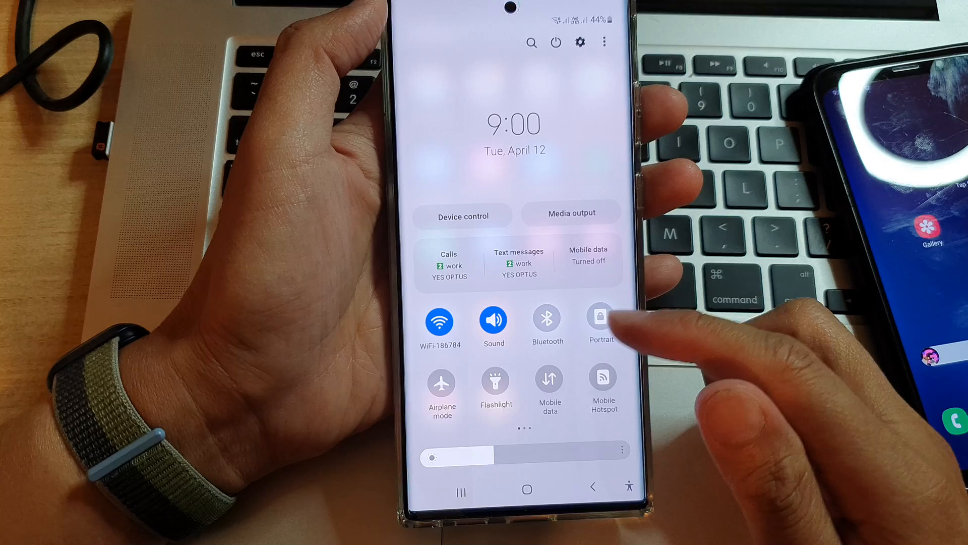
Dismiss the quick settings panel via the Home button to show the home screen
{"action": "left_click", "coordinate": [584, 496]}
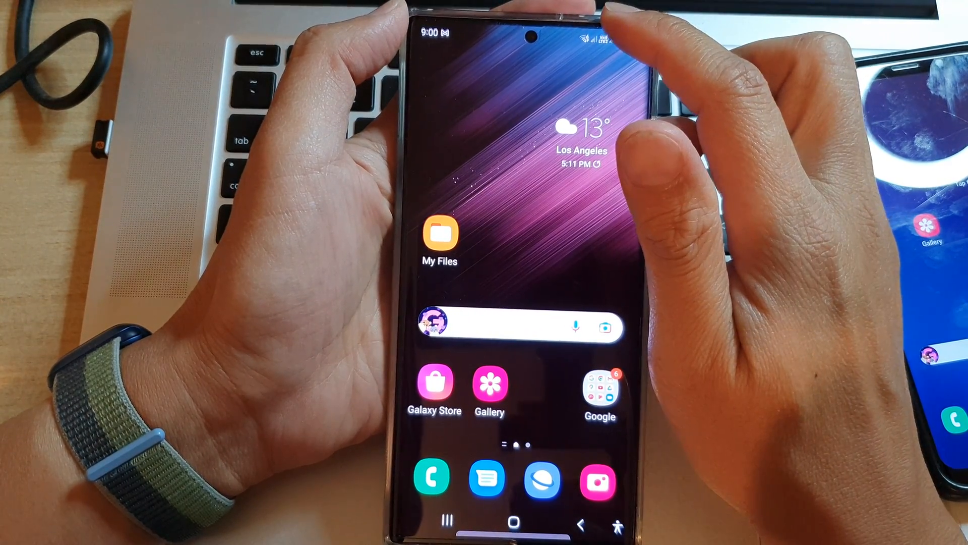
{"action": "left_click_drag", "start_coordinate": [609, 23], "coordinate": [644, 174]}
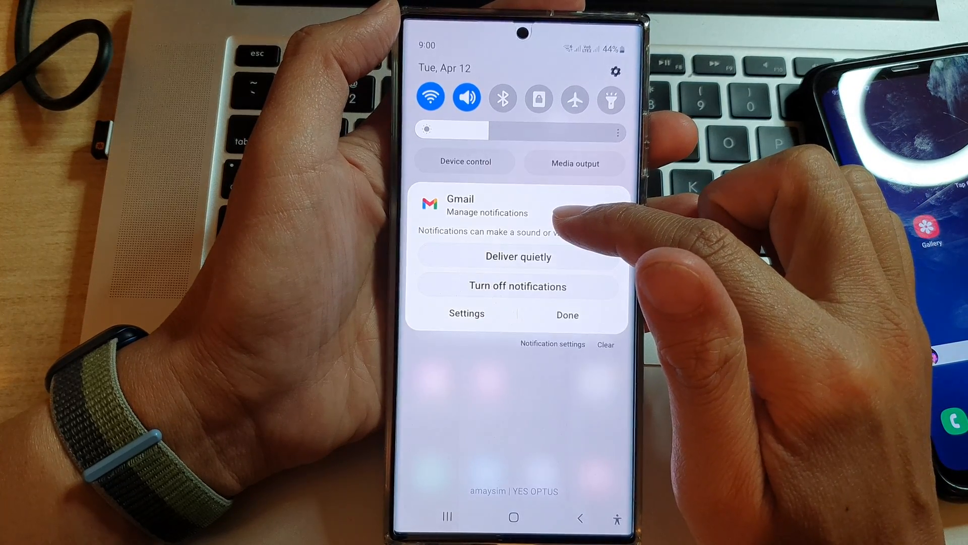
{"action": "left_click_drag", "start_coordinate": [564, 215], "coordinate": [579, 220]}
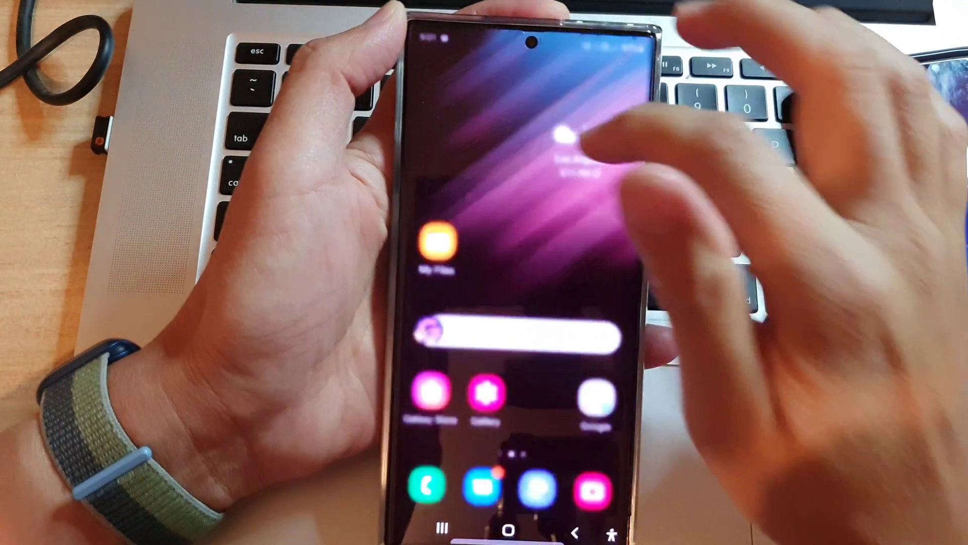
{"action": "left_click_drag", "start_coordinate": [576, 46], "coordinate": [575, 227]}
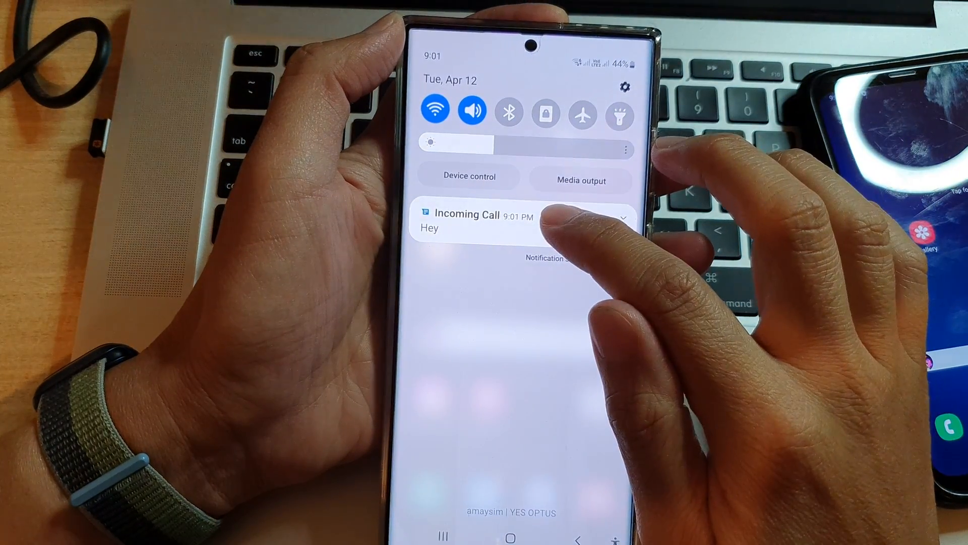
{"action": "left_click", "coordinate": [484, 219]}
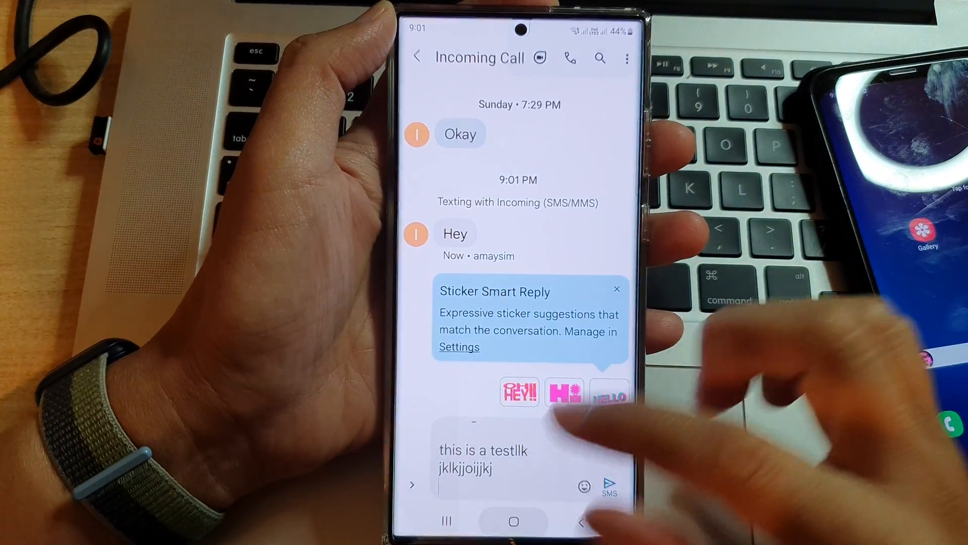
{"action": "left_click", "coordinate": [583, 522]}
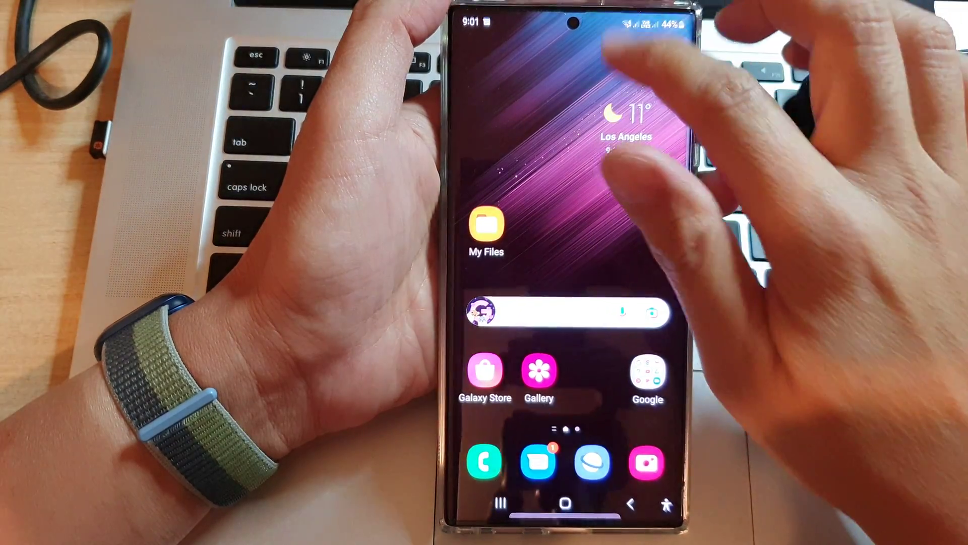
{"action": "left_click_drag", "start_coordinate": [621, 31], "coordinate": [613, 227]}
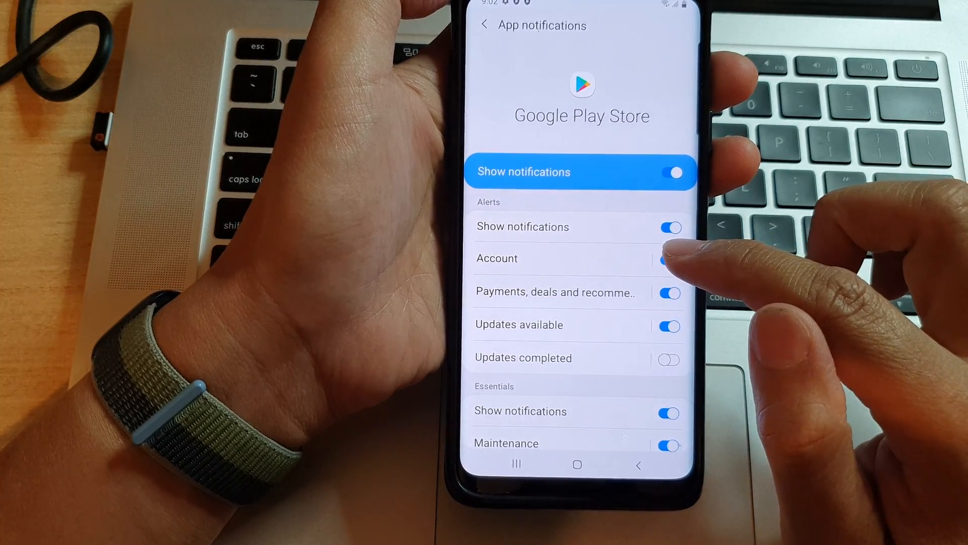
Toggle Account and master Show notifications off then back on for Google Play Store, leaving settings unchanged, and go home
{"action": "left_click", "coordinate": [668, 259]}
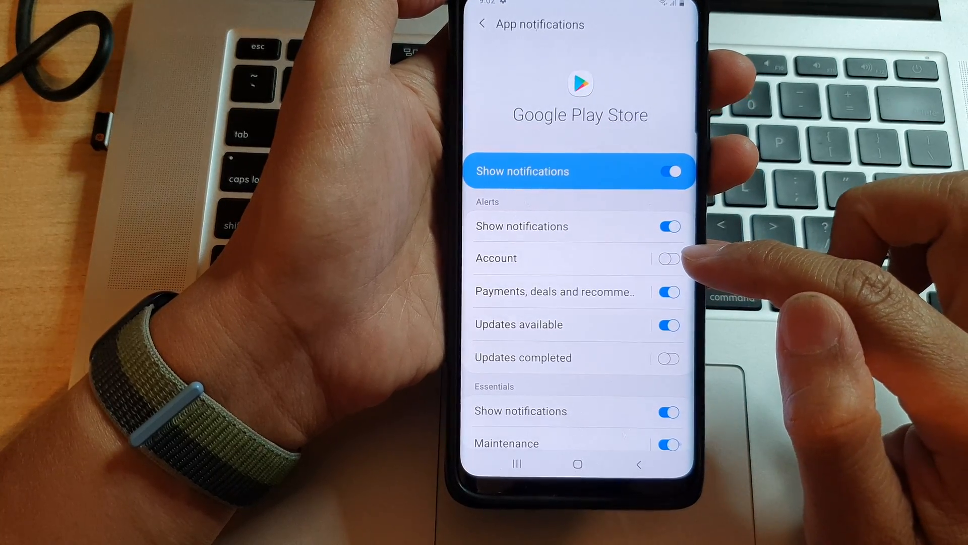
{"action": "left_click", "coordinate": [668, 259]}
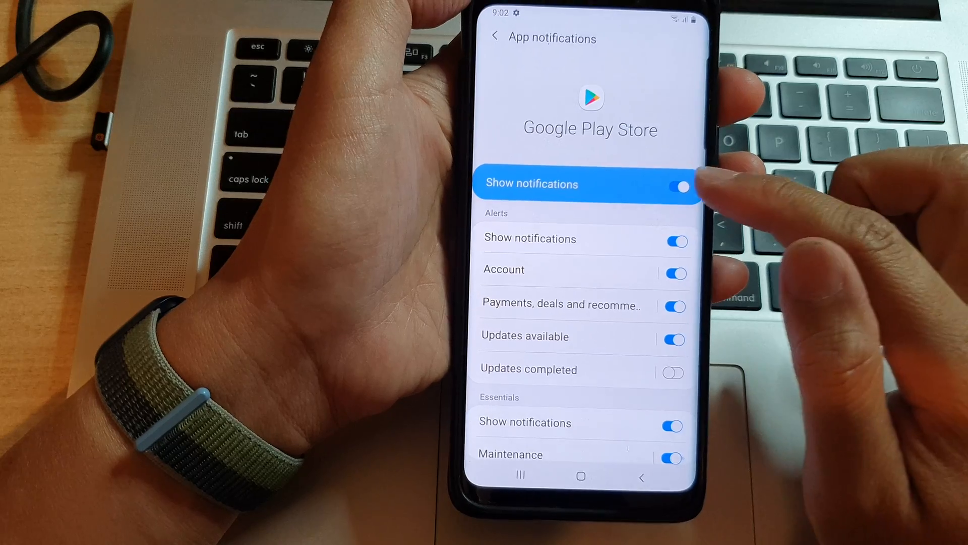
{"action": "left_click", "coordinate": [678, 190]}
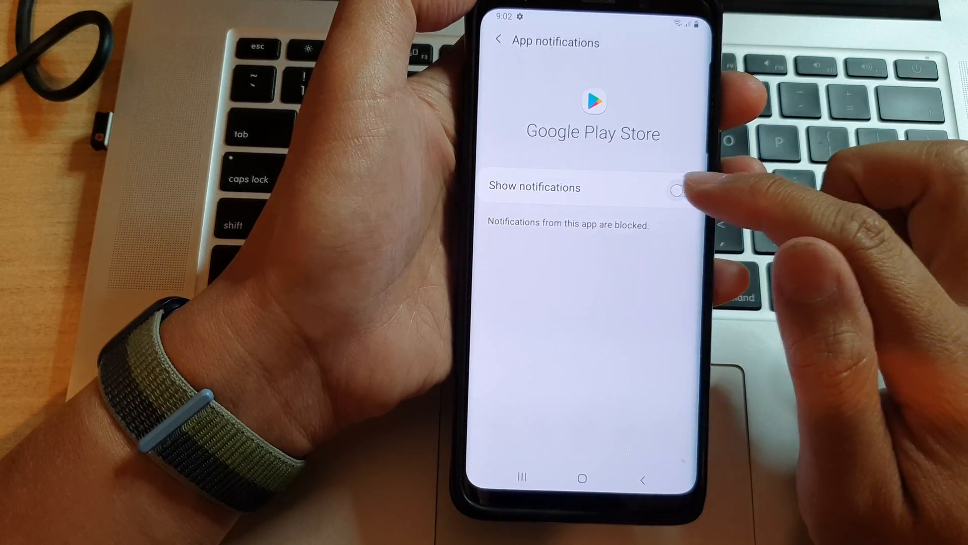
{"action": "left_click", "coordinate": [677, 188]}
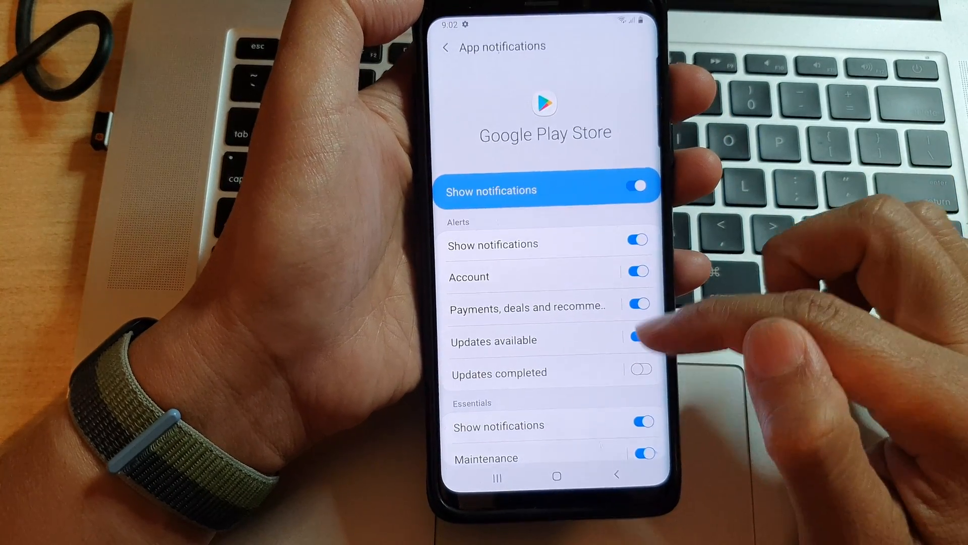
{"action": "scroll", "coordinate": [553, 340], "scroll_direction": "down", "scroll_amount": 1}
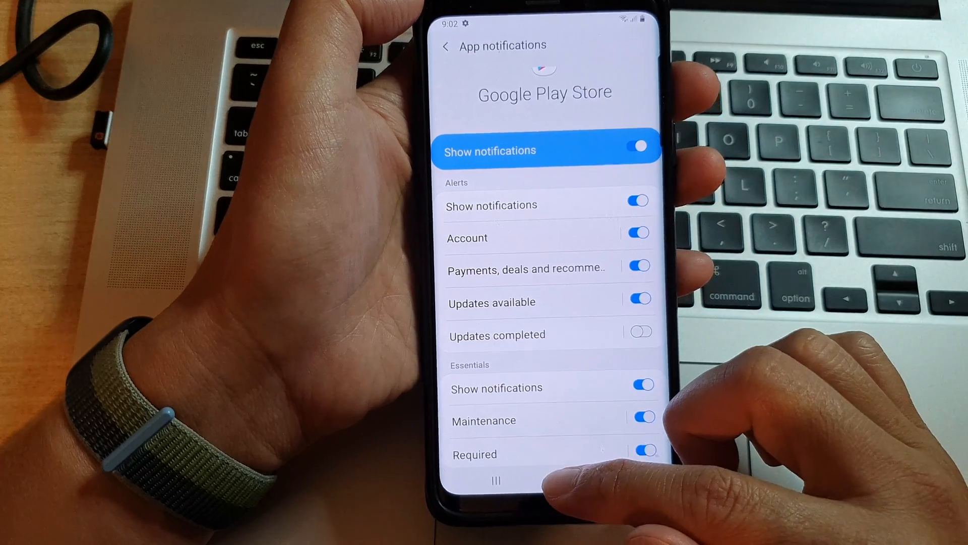
{"action": "left_click", "coordinate": [550, 506]}
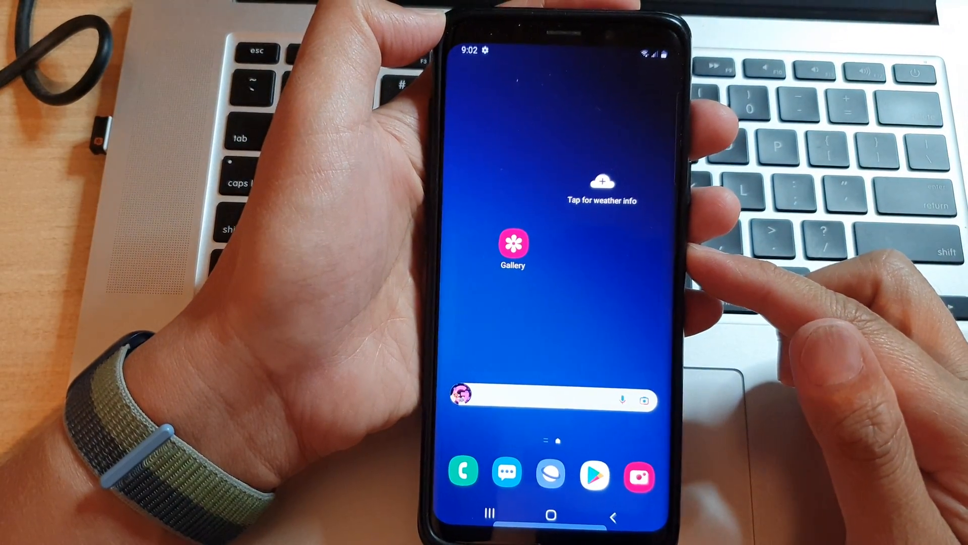